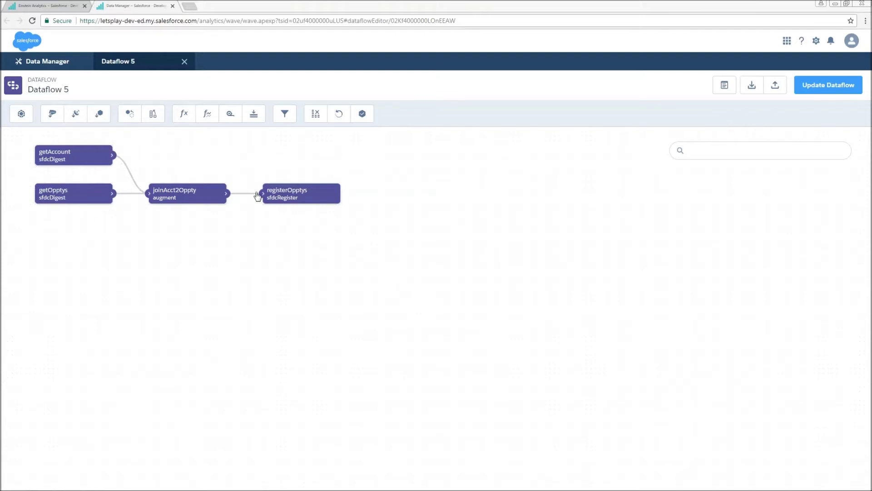
Create compute-expression node enrichOpptys from getOpptys, merged with source, and start a new computed field.
left_click(183, 114)
left_click(371, 281)
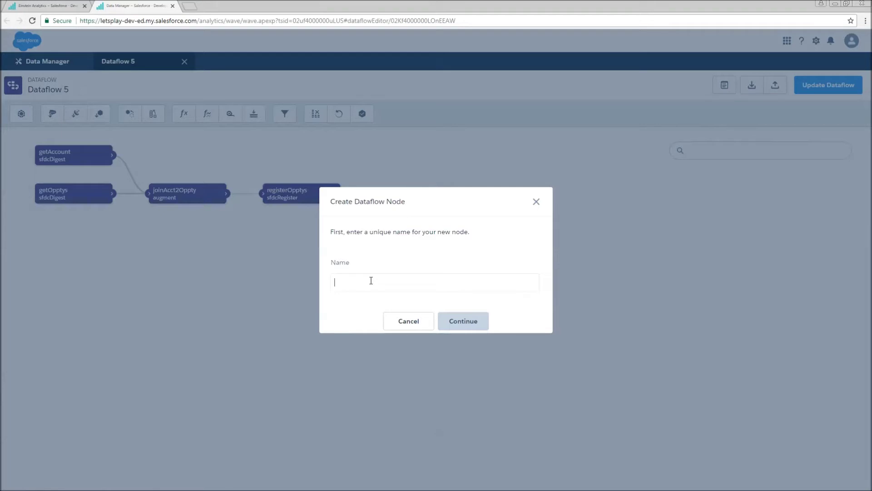
type("enrichOpptys")
left_click(469, 323)
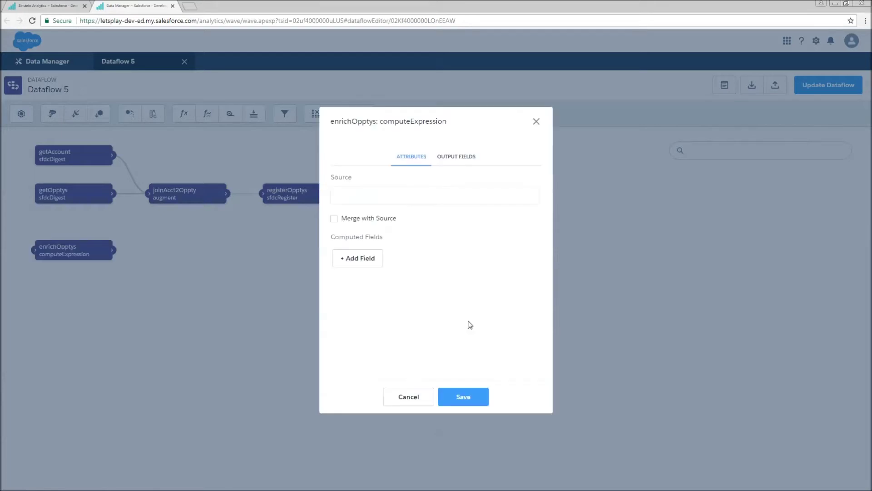
left_click(359, 200)
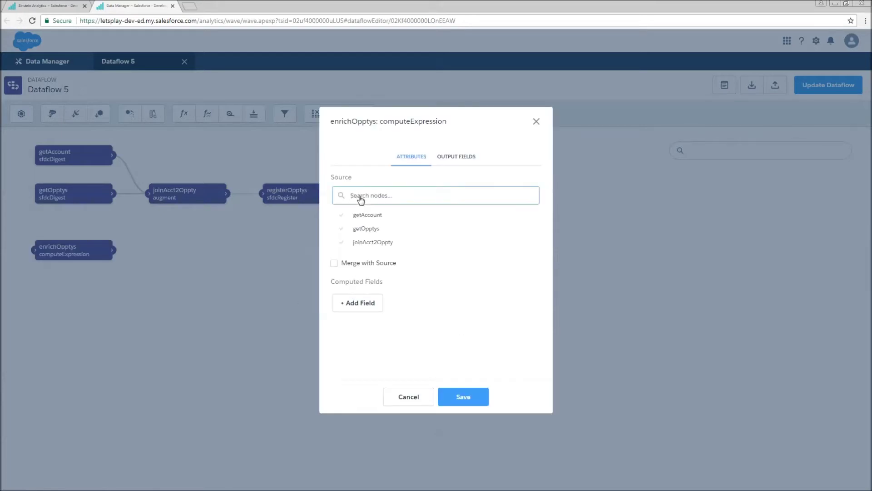
left_click(373, 229)
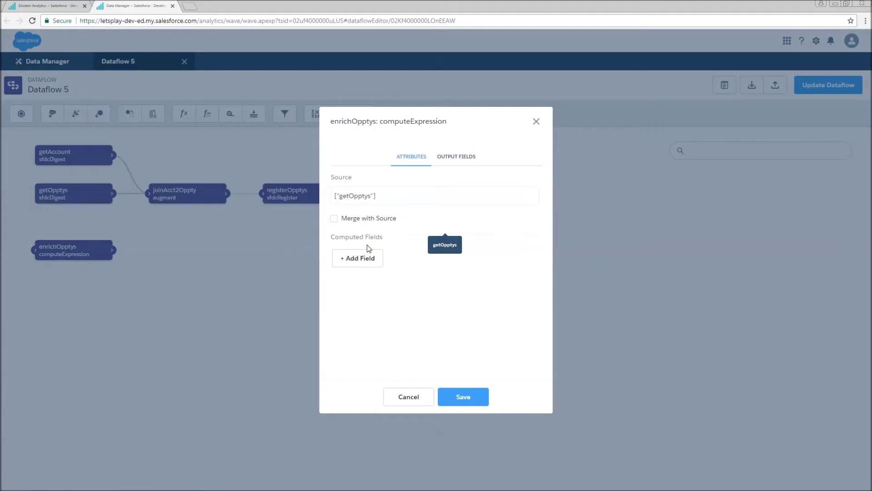
left_click(334, 218)
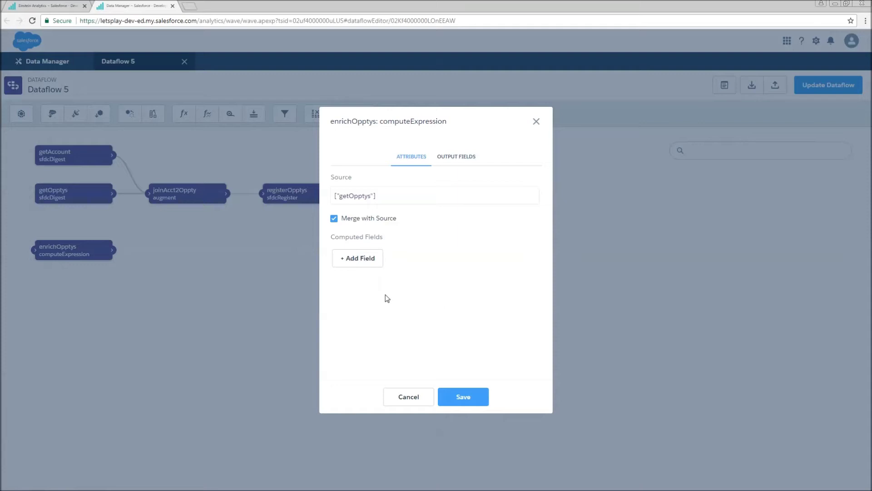
left_click(357, 257)
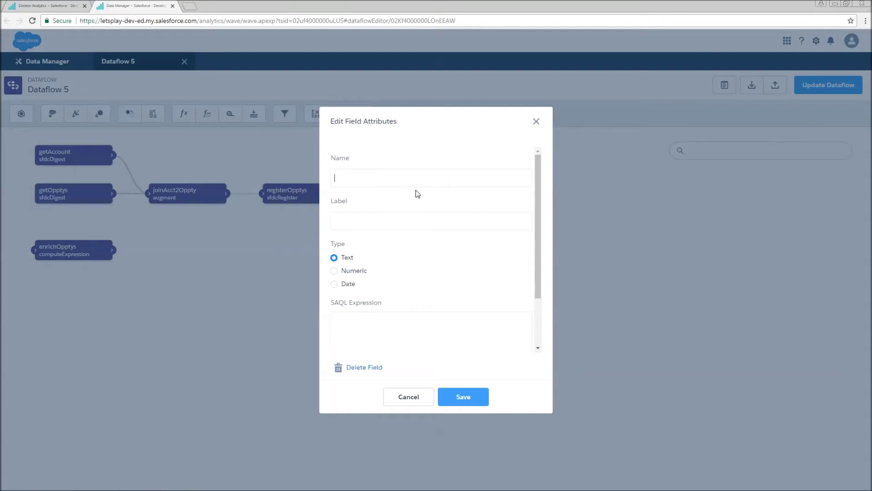
Save numeric computed field PowerOf1 (label Count) with SAQL expression 1, then start another field.
type("PowerOf1")
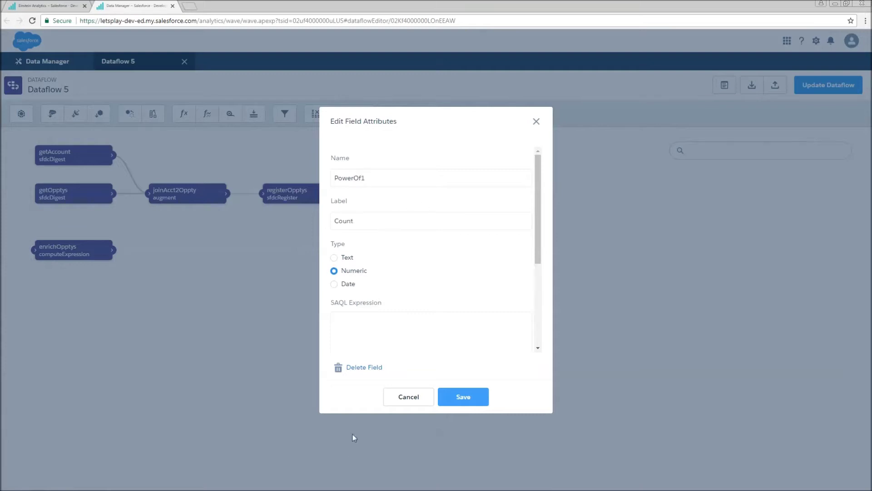
left_click(346, 334)
type("1")
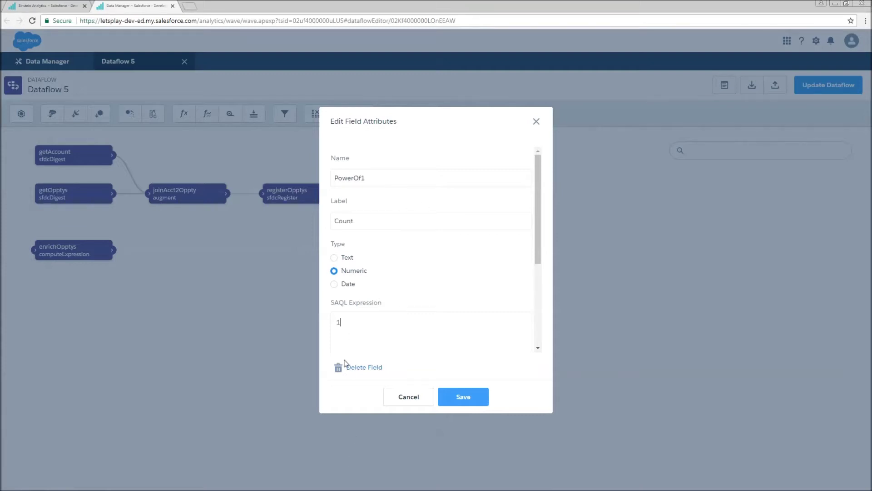
left_click(467, 394)
left_click(372, 280)
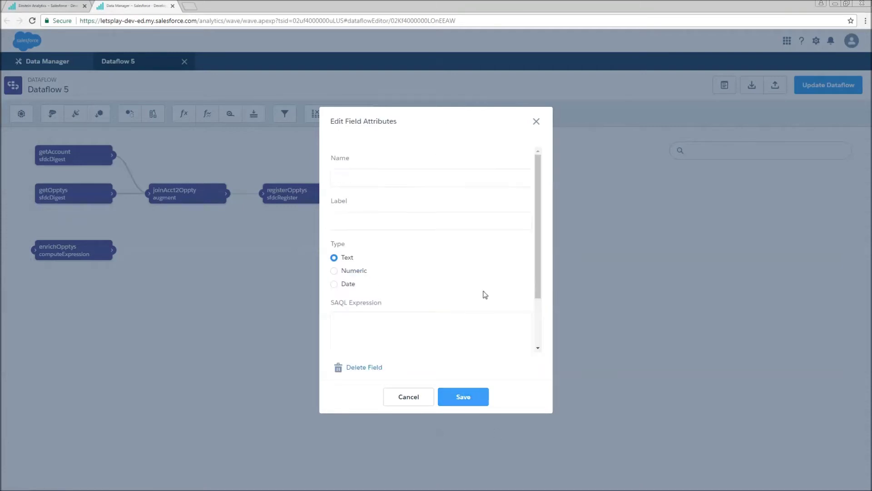
Define numeric field Won as case when Stage matches "Won" then 1 else 0 end.
left_click(392, 179)
type("Won")
left_click(355, 323)
type("case when condi")
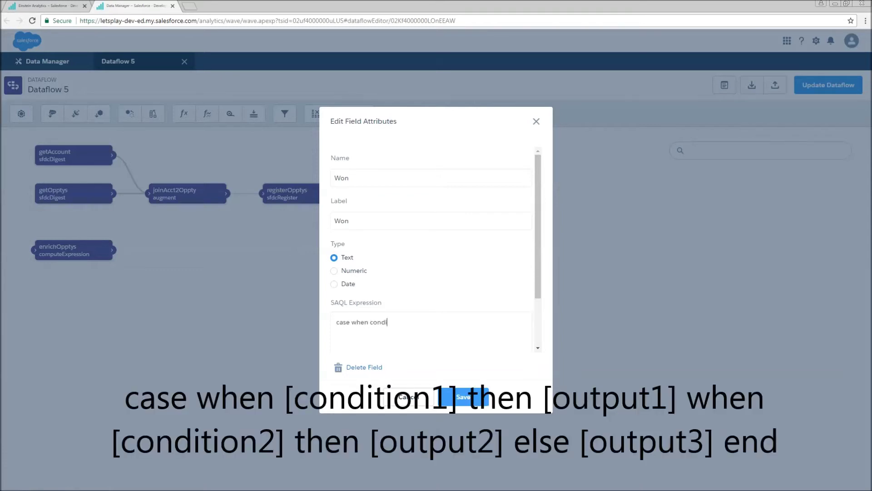
type("tion then output when condition then output else output end")
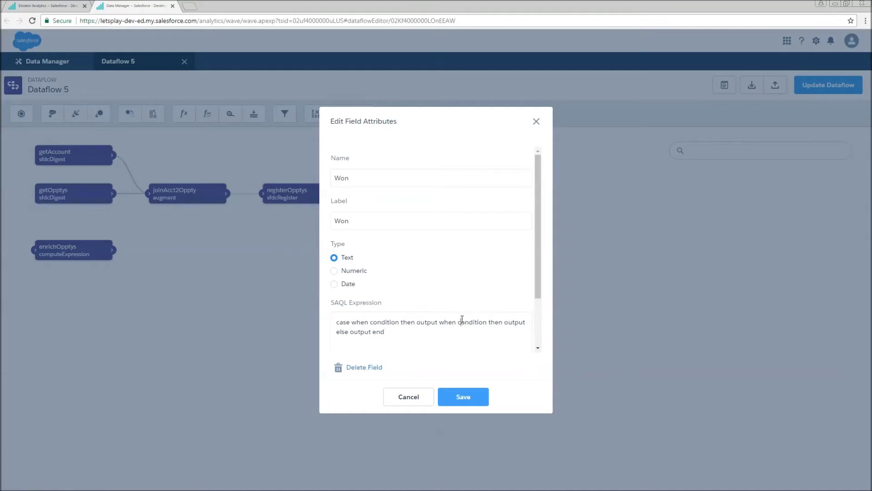
left_click_drag(458, 321, 528, 321)
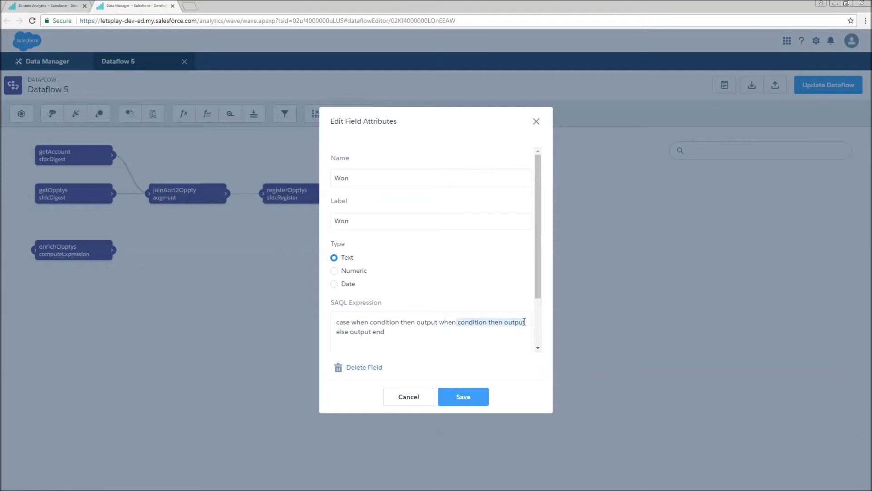
key("ctrl+a")
type("case when Stage matches \"Won\" then 1 else 0 end")
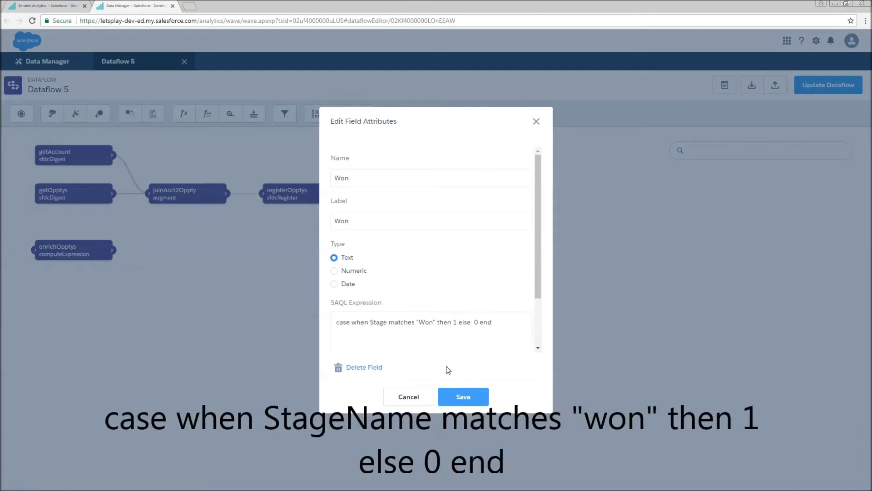
left_click(530, 321)
left_click(361, 272)
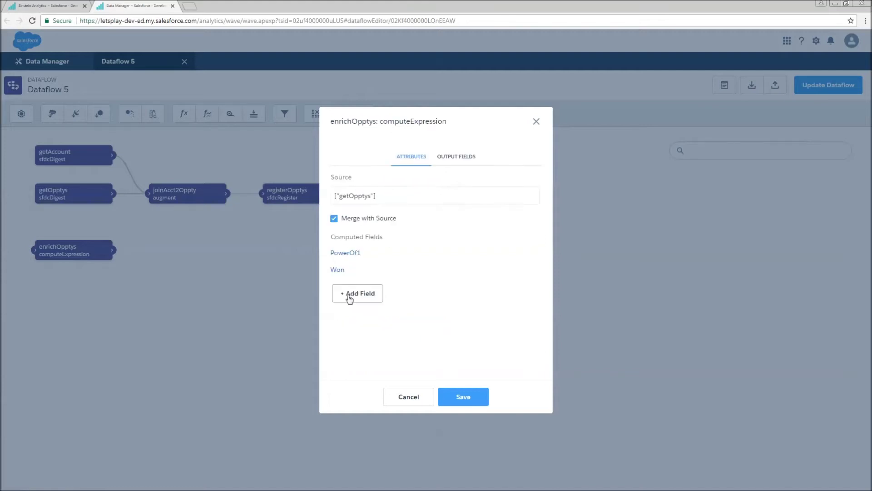
Add a numeric computed field Expected_Revenue with expression Amount * Probability.
left_click(357, 293)
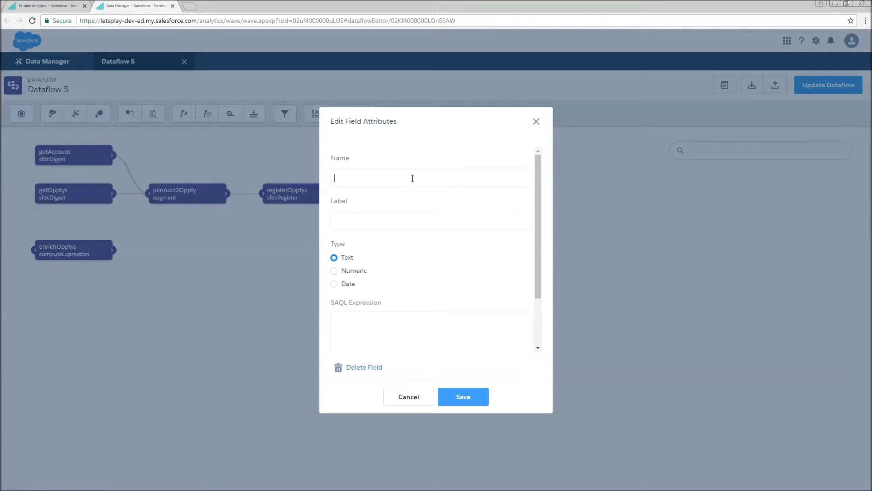
type("Expected_Revenue")
key("Tab")
left_click(354, 271)
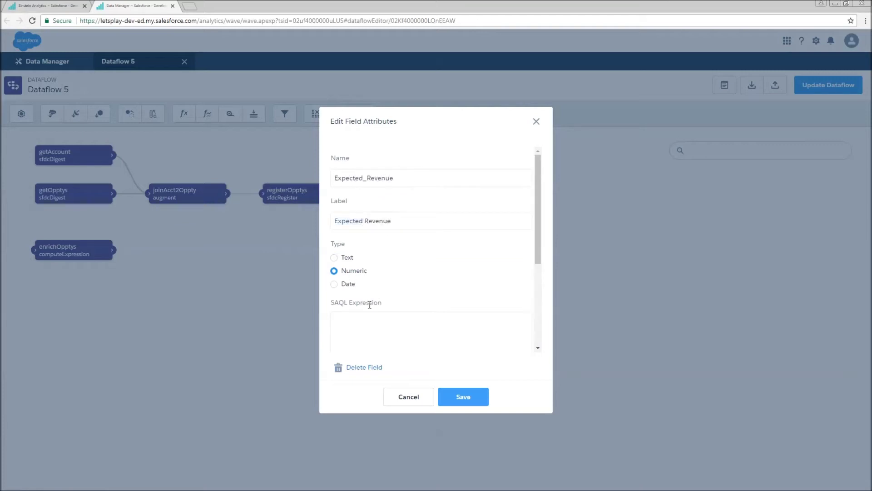
left_click(383, 327)
type("Amount * Probability")
scroll(364, 248, "down", 3)
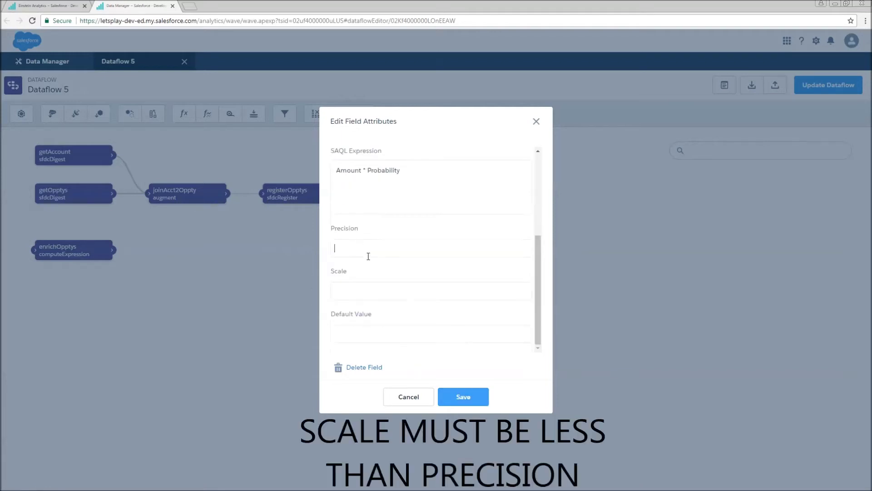
Set Expected_Revenue's precision and scale to 10, then save the field and the enrichOpptys node.
key("Tab")
type("10")
left_click(383, 294)
type("10")
left_click(472, 398)
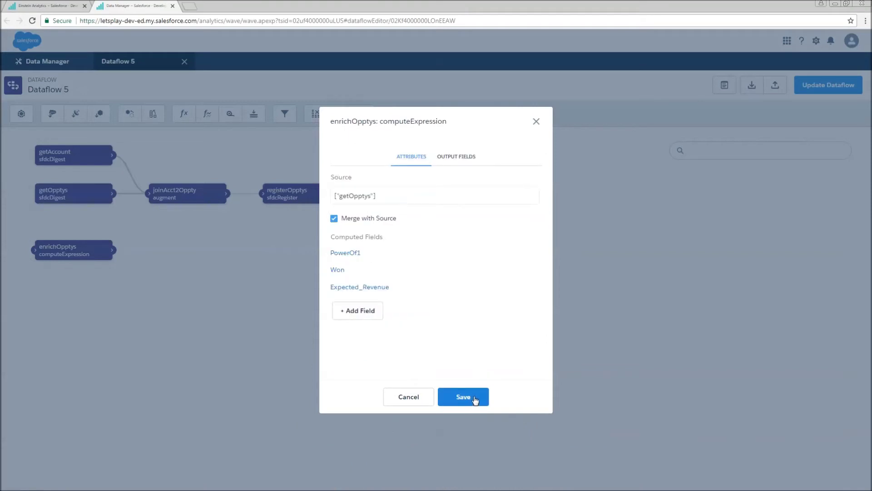
left_click(472, 396)
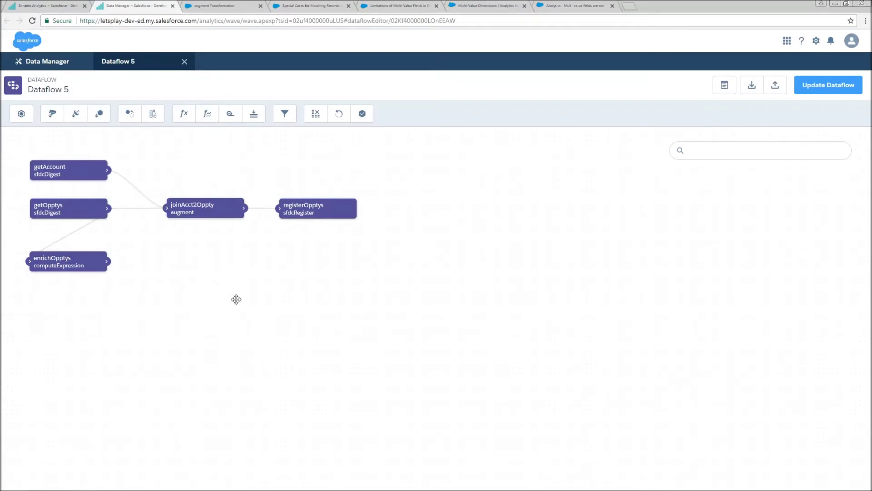
Rearrange the dataflow: center the graph, move registerOpptys and joinAcct2Oppty right, getAccount up.
left_click_drag(235, 298, 400, 395)
left_click_drag(518, 316, 609, 313)
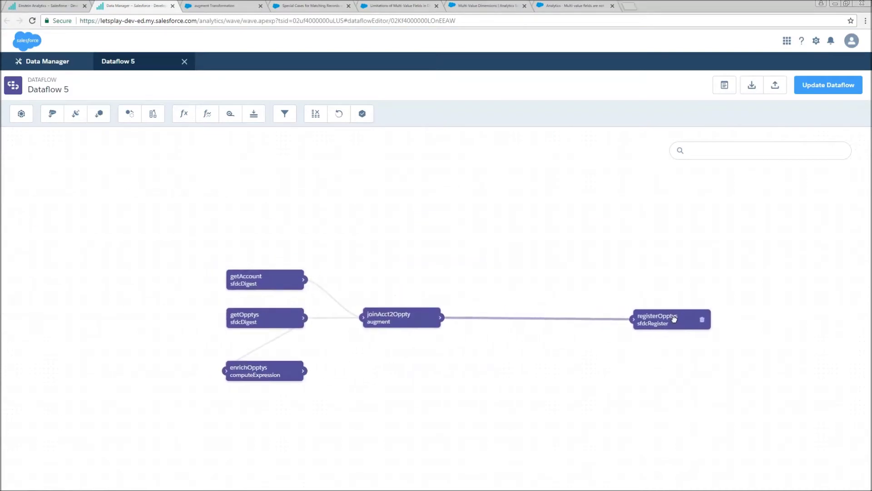
left_click_drag(674, 319, 675, 317)
left_click_drag(404, 315, 551, 314)
left_click_drag(271, 279, 331, 172)
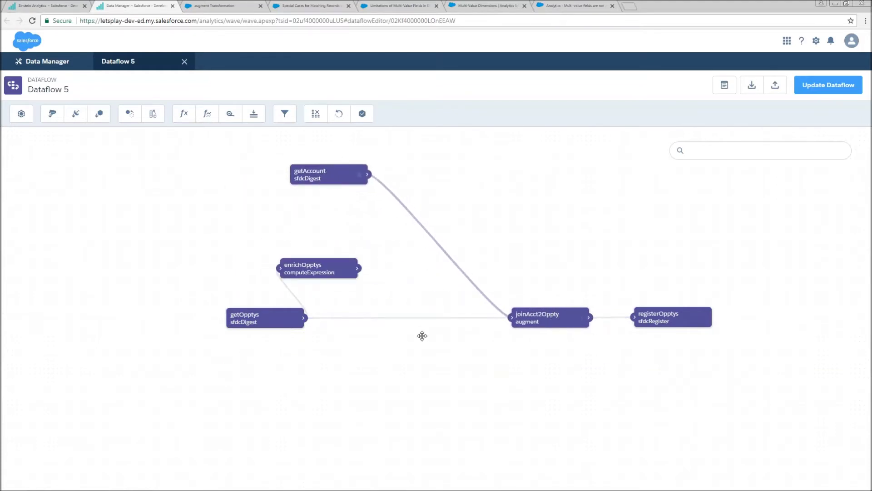
Create a new augment node named joinOppty2Account.
left_click(153, 113)
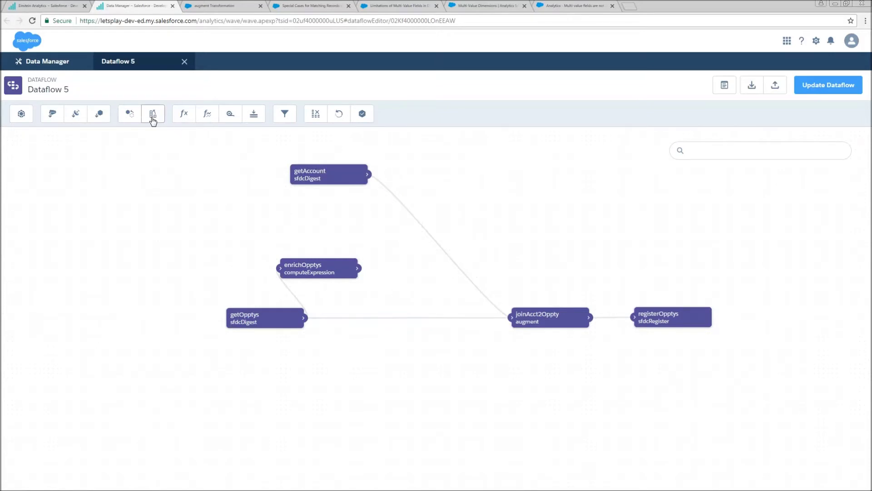
type("joinOppty2Account")
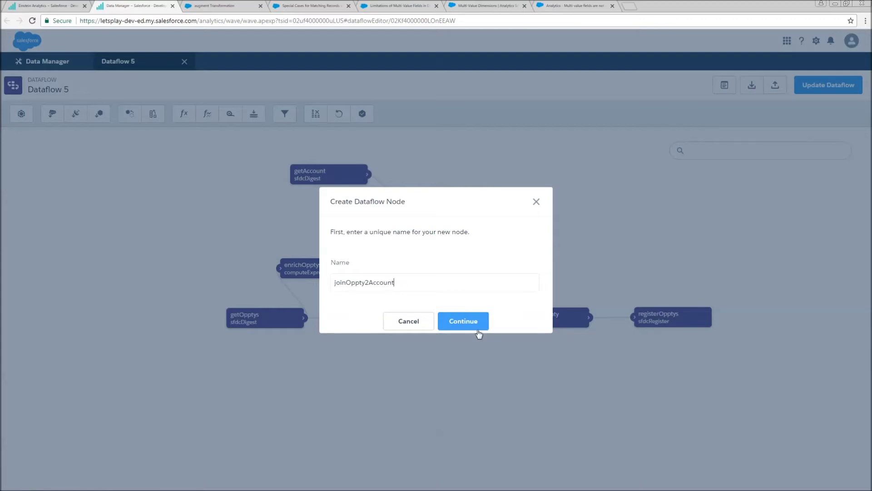
left_click(478, 332)
Set the left source to getAccount, left key Id, and relationship RollupOppty.
left_click(362, 202)
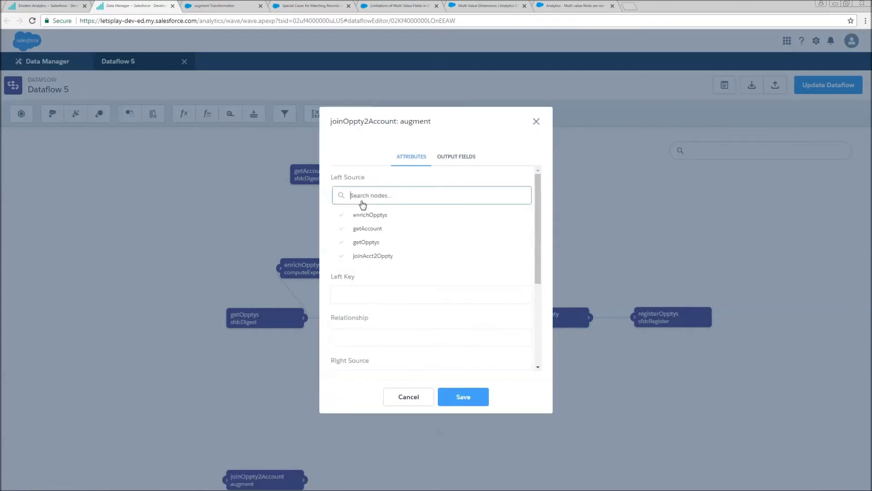
left_click(369, 229)
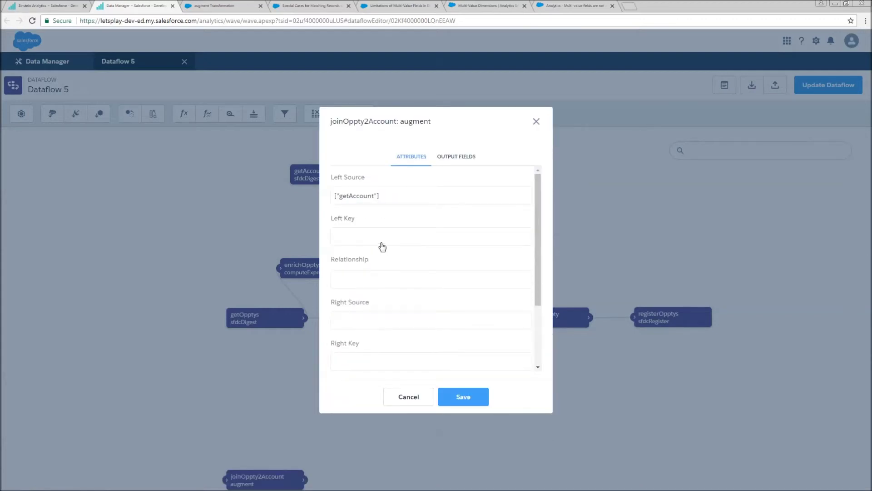
left_click(382, 237)
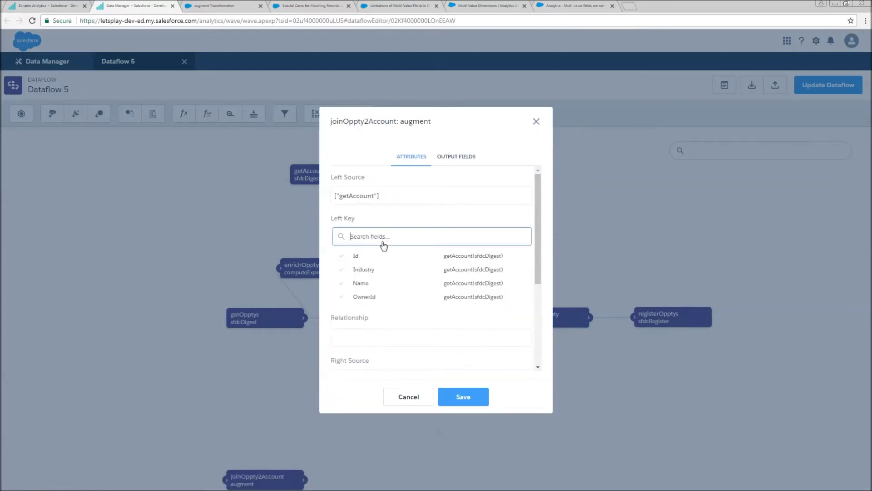
left_click(359, 257)
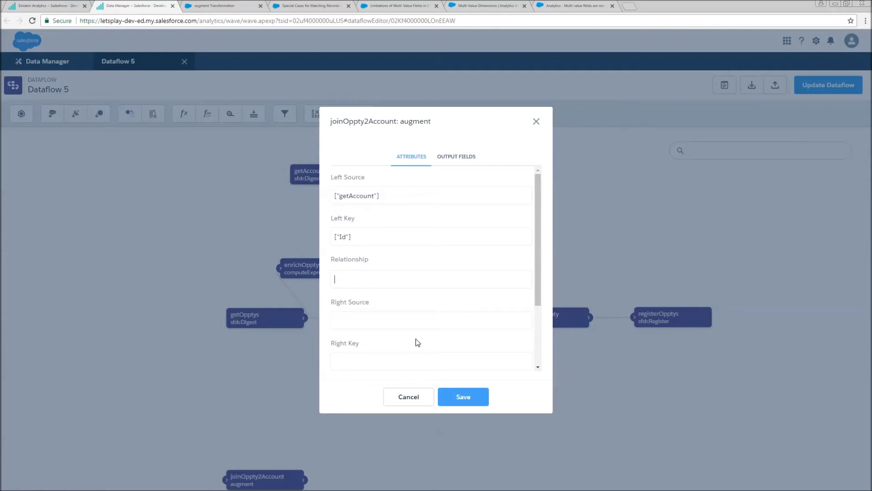
type("RollupOppty")
Set the right source to enrichOpptys with right key AccountId.
left_click(405, 320)
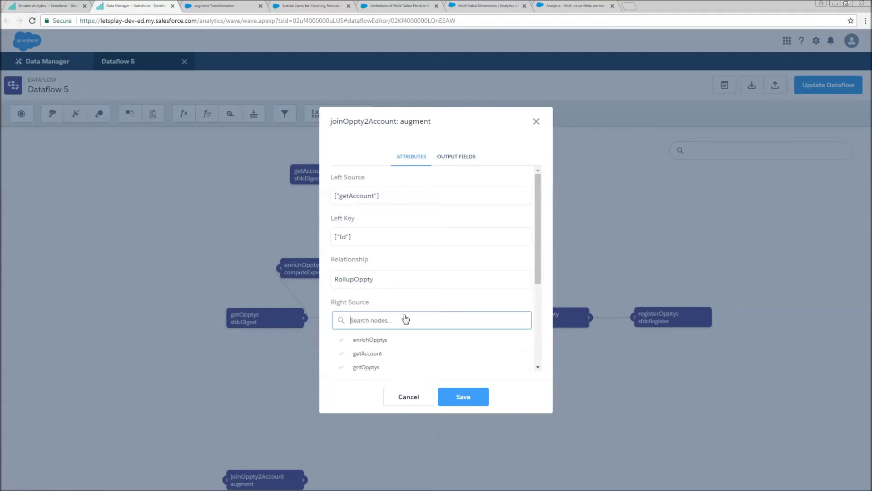
left_click(369, 286)
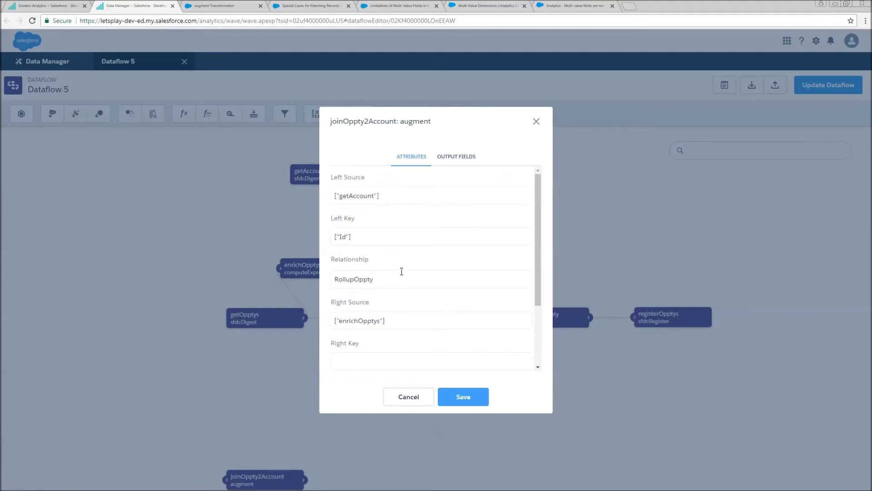
scroll(384, 277, "down", 2)
left_click(384, 277)
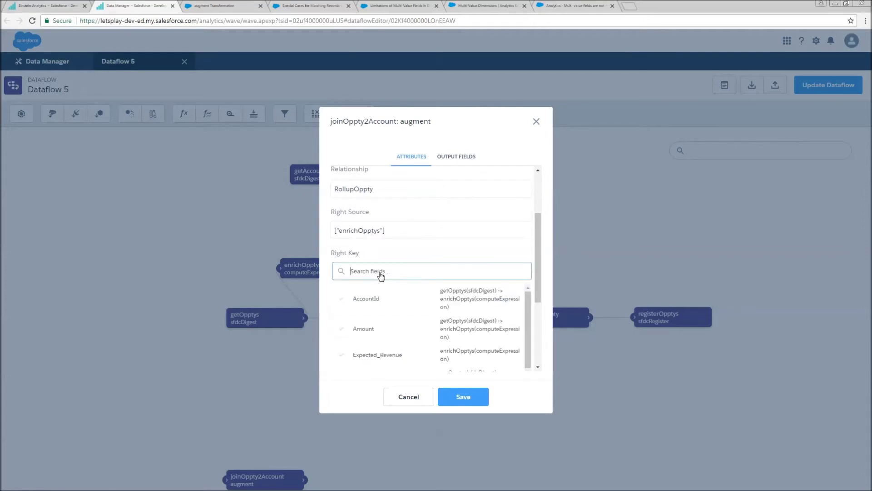
left_click(372, 300)
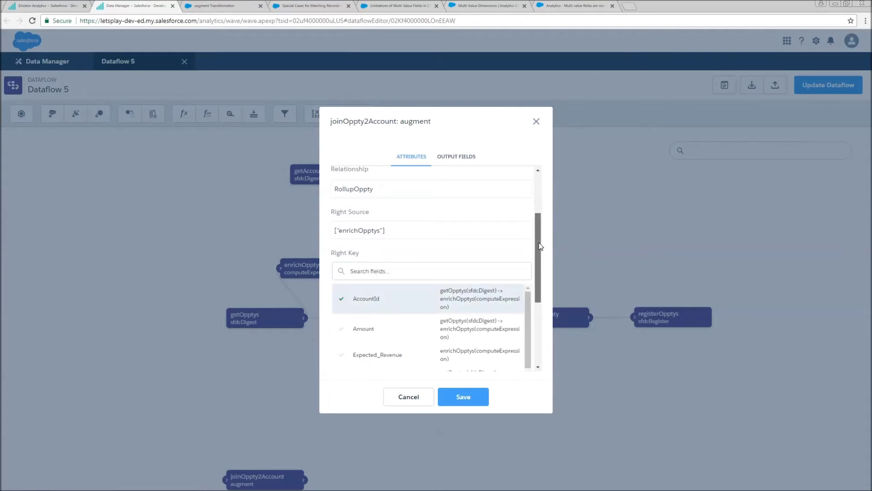
left_click_drag(541, 253, 542, 328)
Bring over Amount, Expected_Revenue, PowerOf1, Probability and StageName, looking up multiple values.
left_click(389, 313)
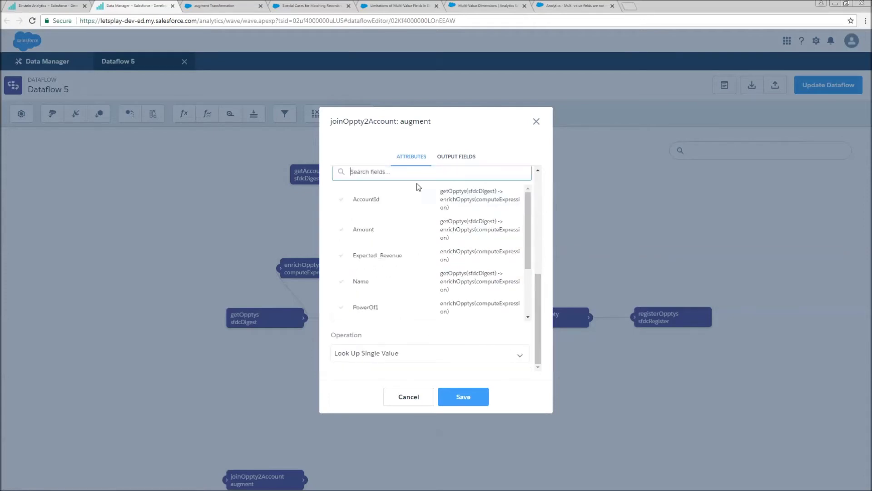
left_click(364, 231)
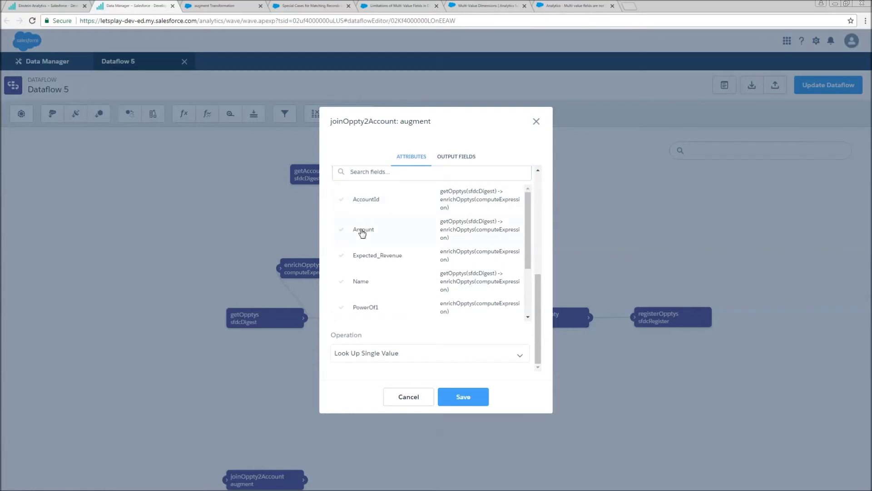
left_click(362, 256)
scroll(363, 258, "down", 1)
left_click(362, 264)
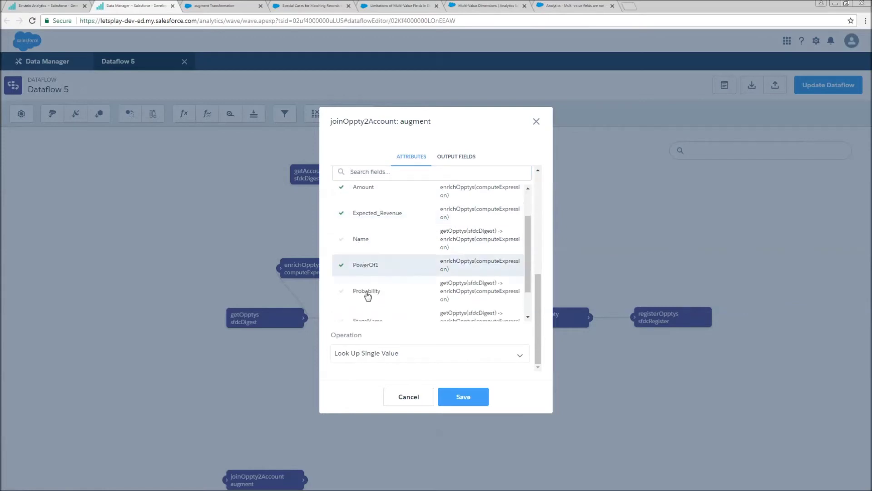
left_click(366, 293)
scroll(409, 273, "down", 1)
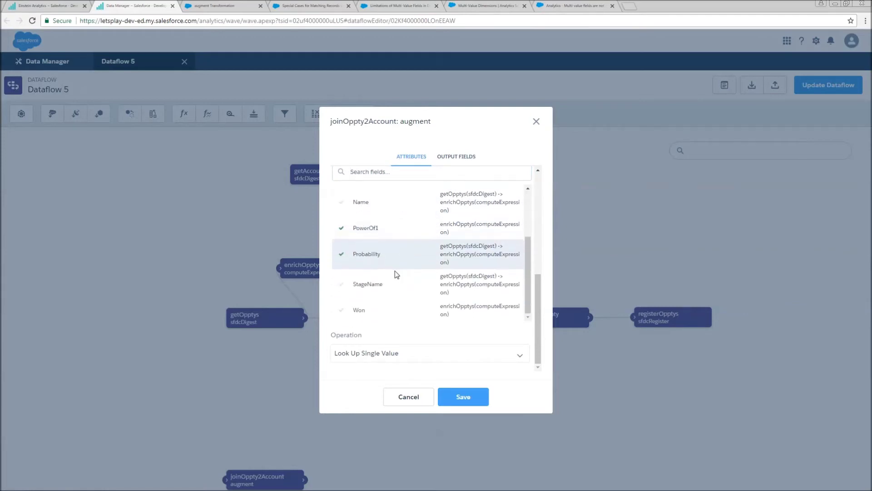
left_click(372, 286)
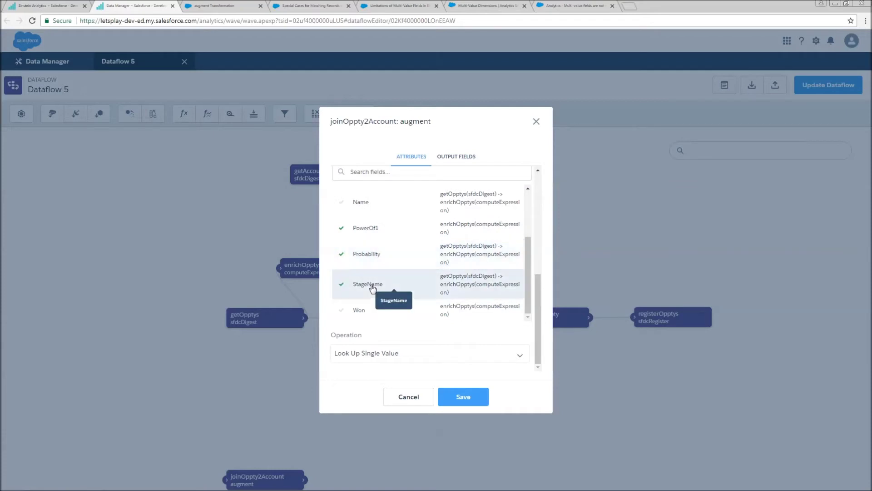
left_click(409, 356)
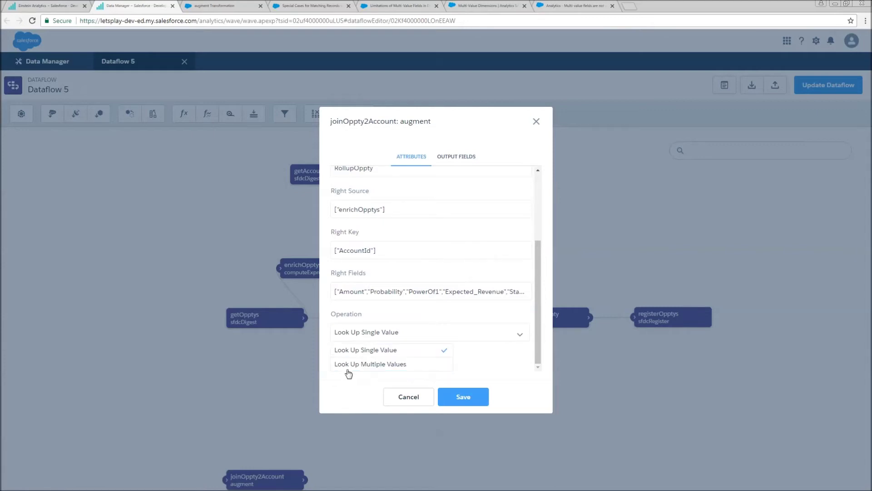
left_click(444, 365)
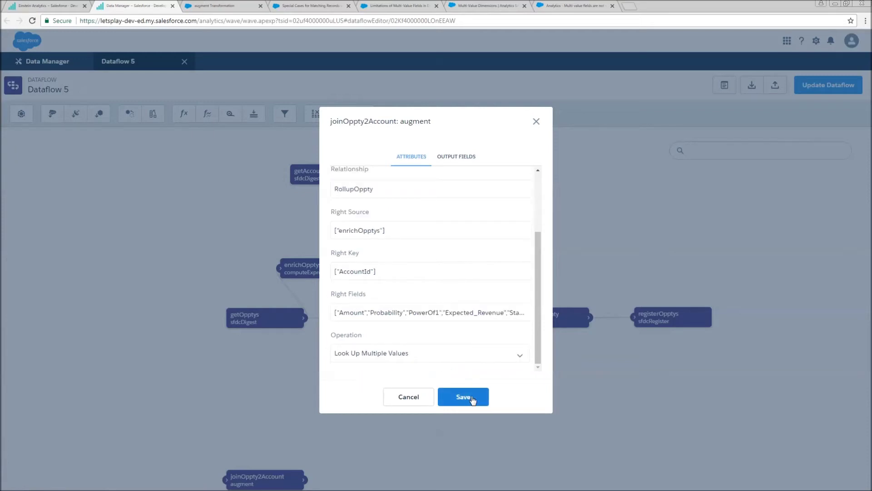
Save and reposition joinOppty2Account, then add an sfdcRegister node named registerAcctRollup.
left_click(472, 399)
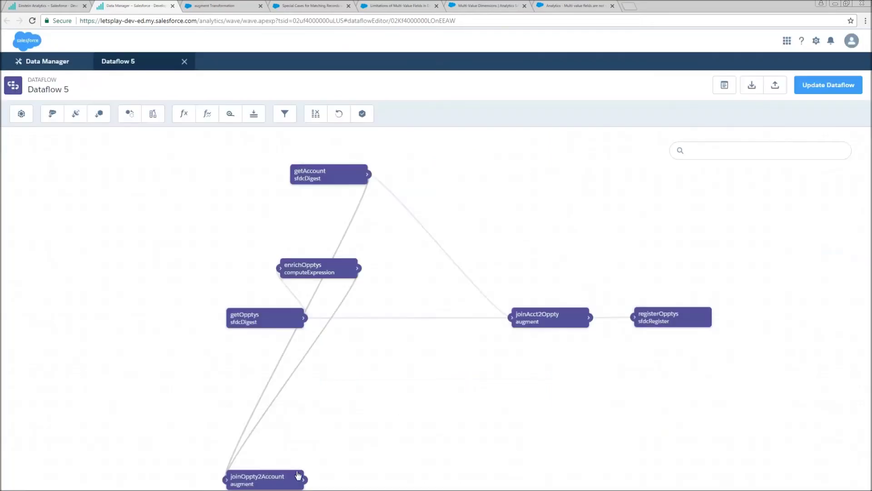
left_click_drag(275, 476, 427, 290)
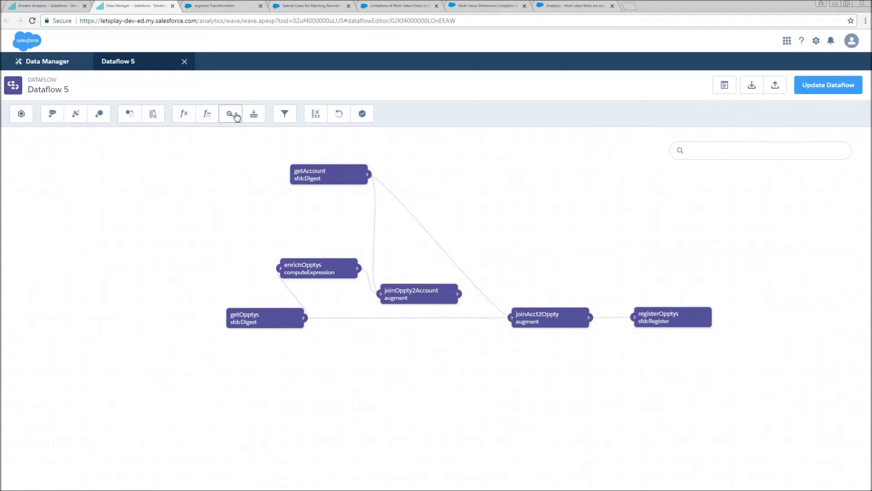
left_click(362, 113)
left_click(402, 282)
type("registerAcct")
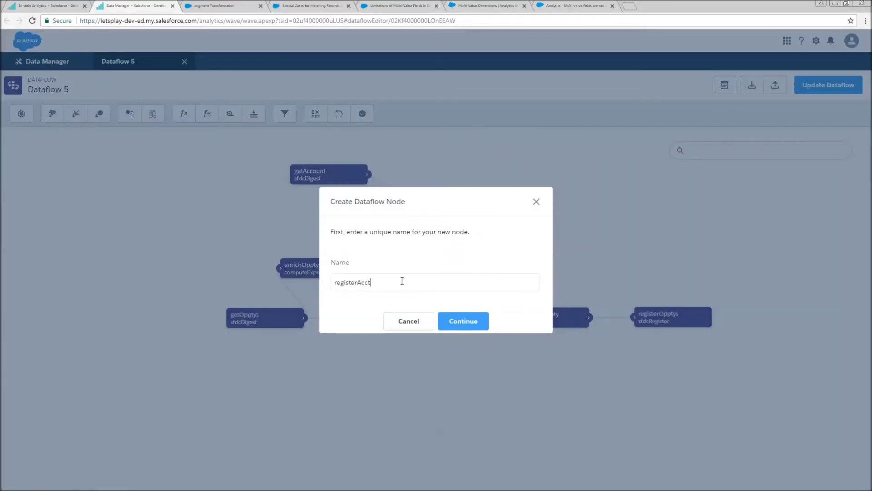
type("Rollup")
key("Return")
Register joinOppty2Account's output as dataset Acct_W_Oppty and tidy the node layout.
left_click(386, 272)
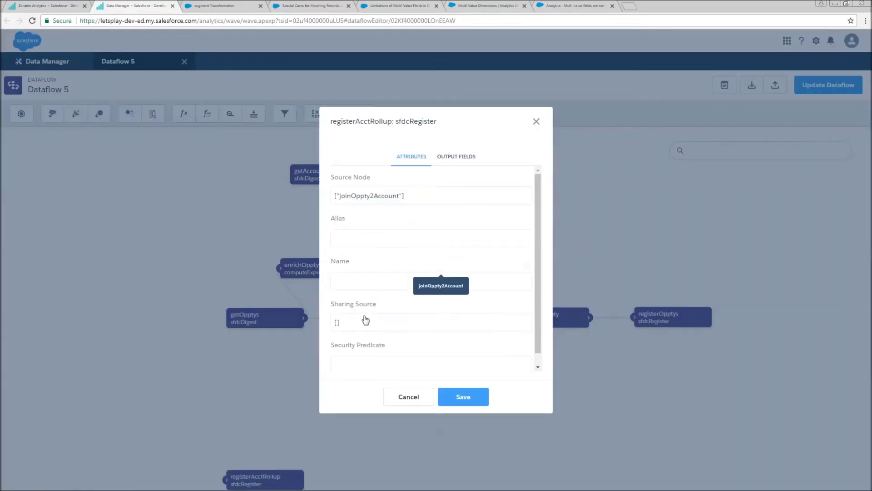
left_click(414, 242)
type("Acct_W_Oppty")
key("Tab")
type("Acct_W_Oppty")
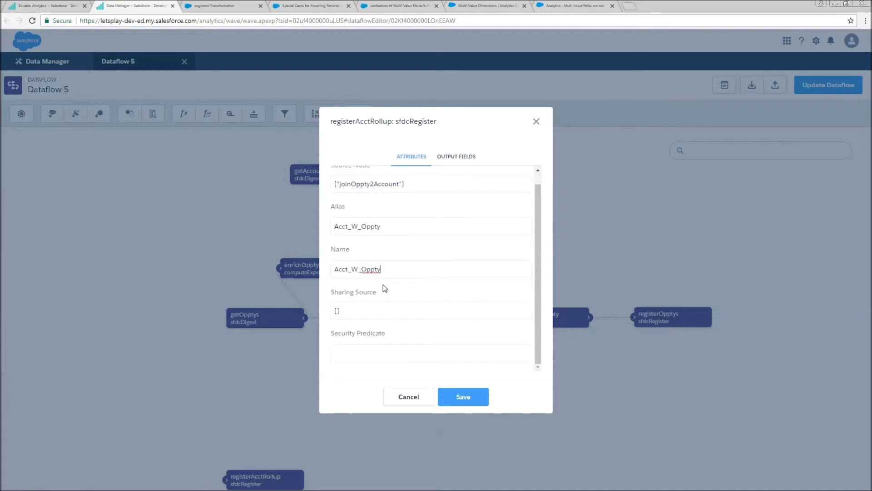
left_click(471, 404)
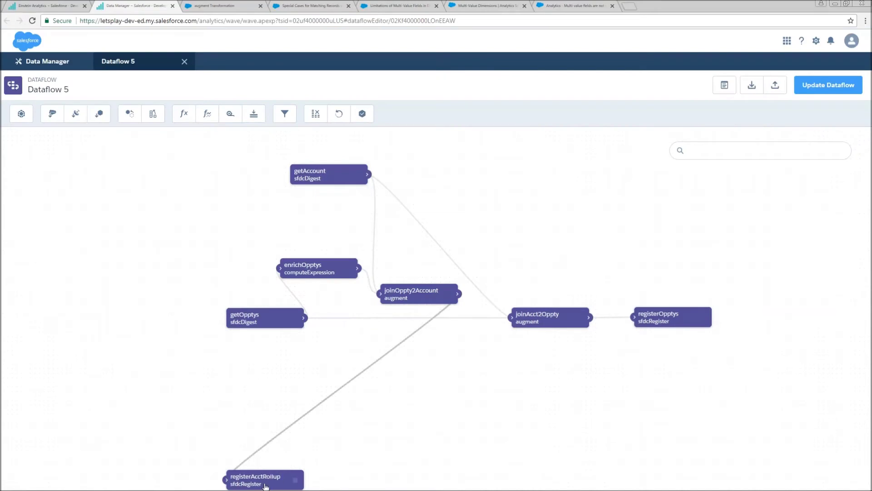
left_click_drag(275, 476, 472, 312)
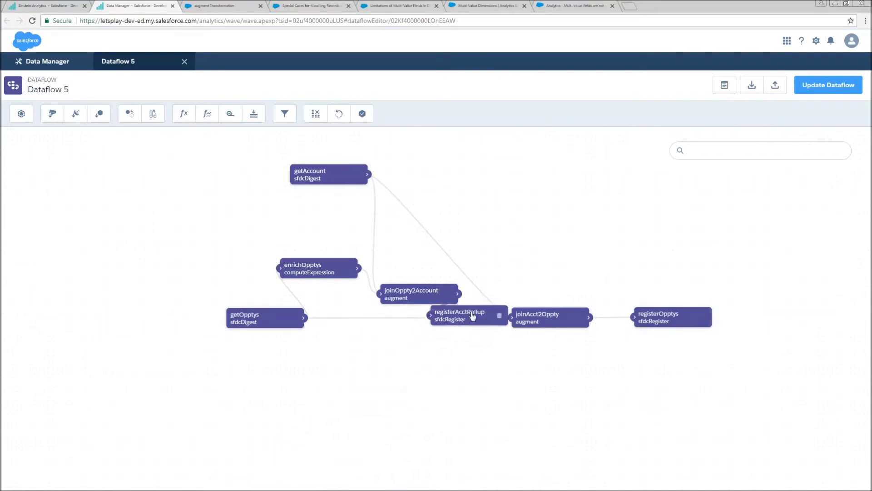
left_click_drag(414, 299, 402, 294)
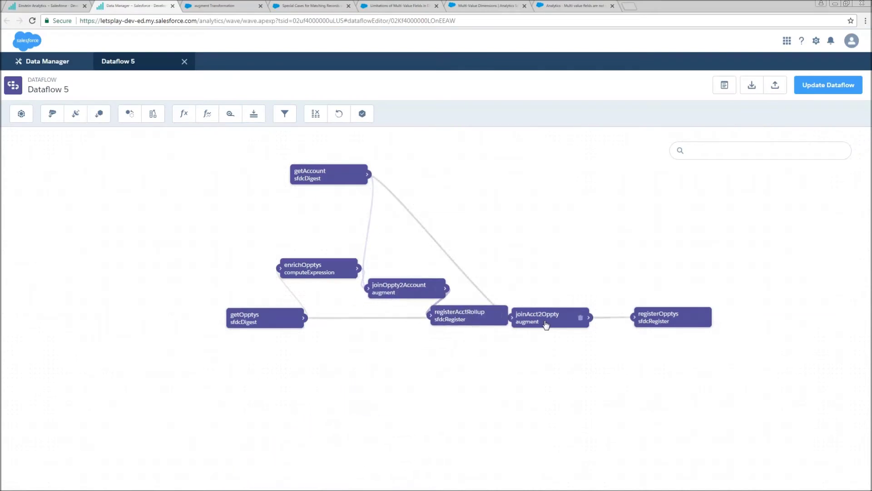
left_click_drag(548, 319, 574, 315)
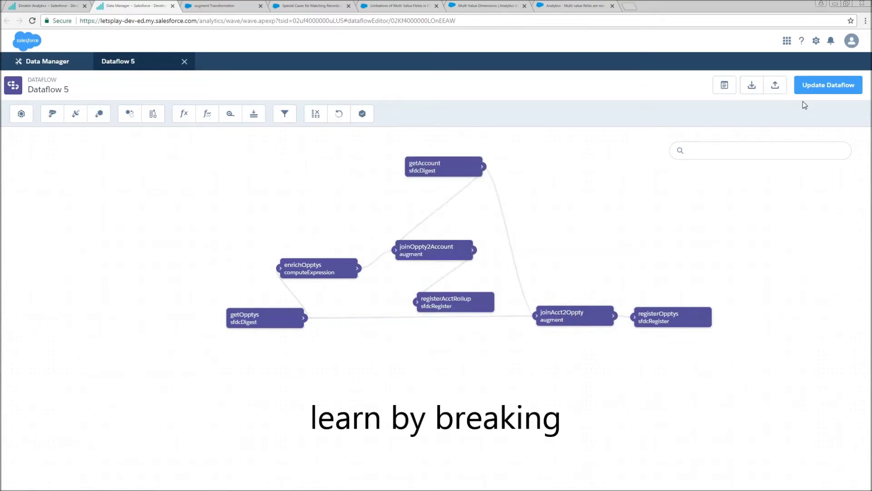
Try updating Dataflow 5 past the overwrite warning, then go to the augment Transformation help page.
left_click(815, 88)
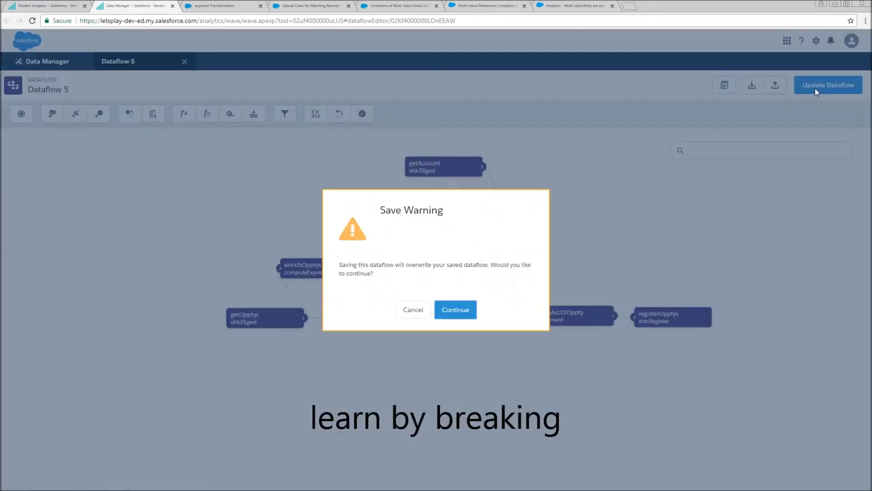
left_click(462, 314)
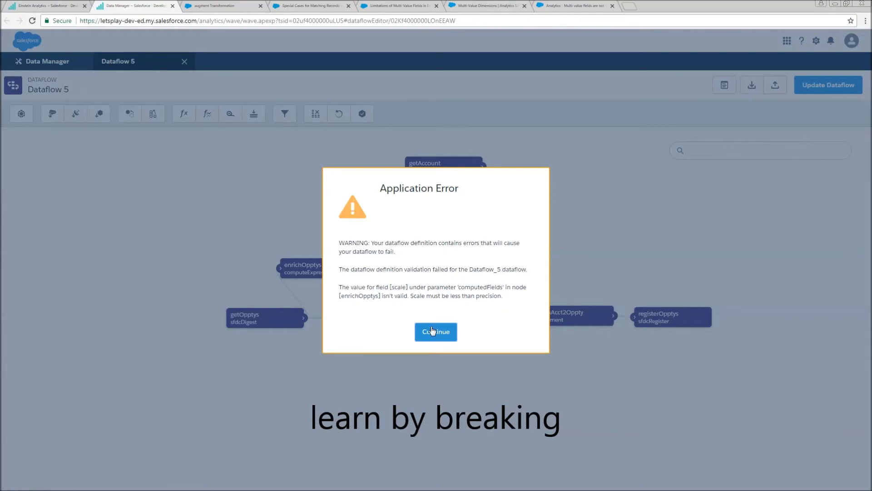
key("ctrl+Tab")
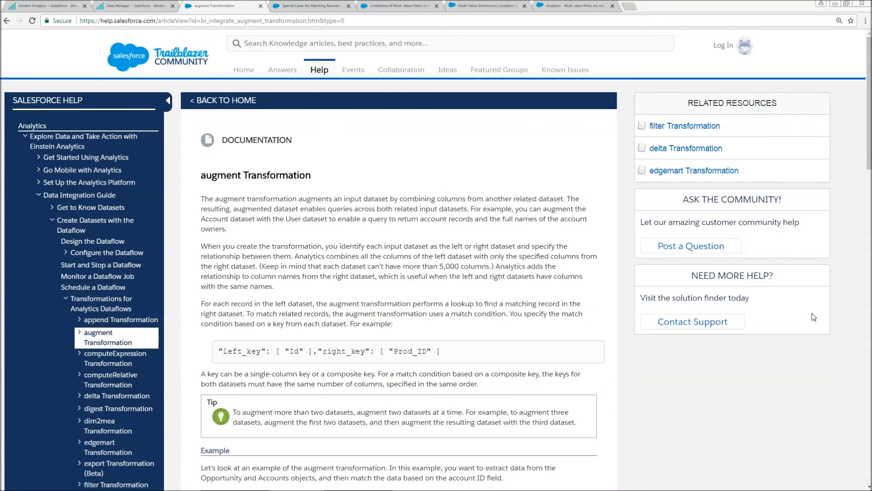
Read Special Cases for Matching Records through the LookupMultiValue example, then open the multi-value limitations article.
left_click_drag(869, 69, 865, 361)
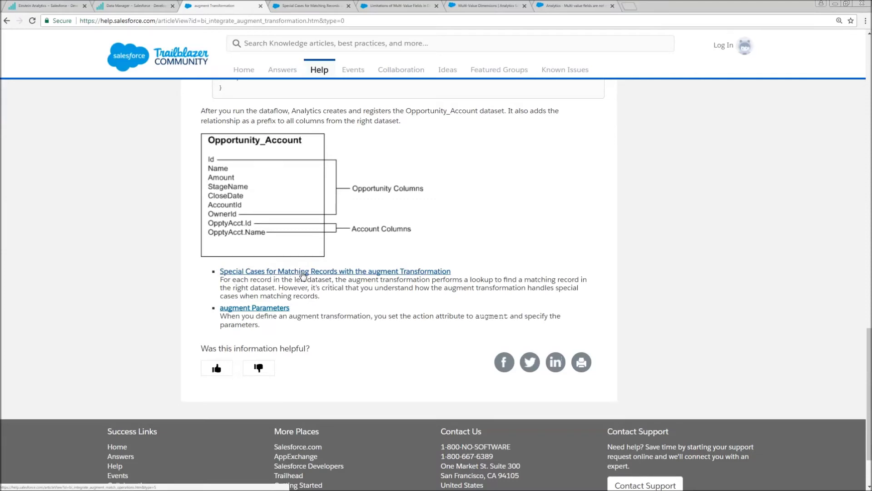
left_click(309, 7)
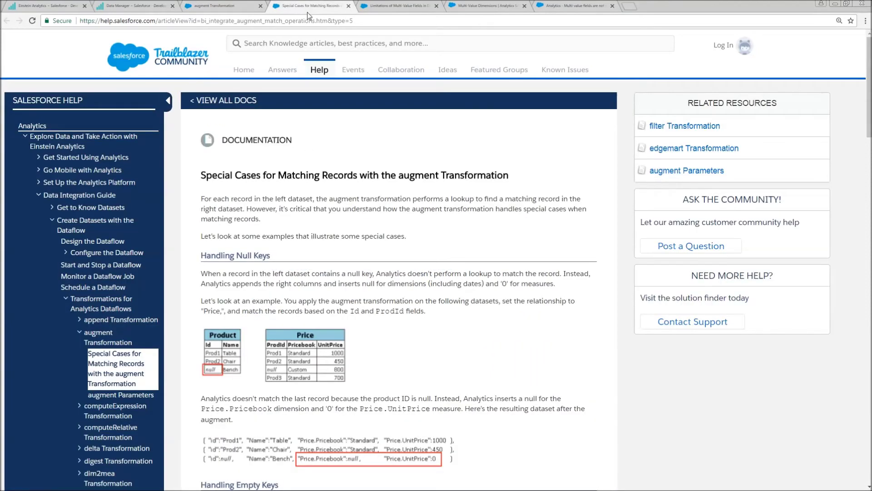
left_click_drag(868, 75, 838, 299)
scroll(668, 279, "down", 1)
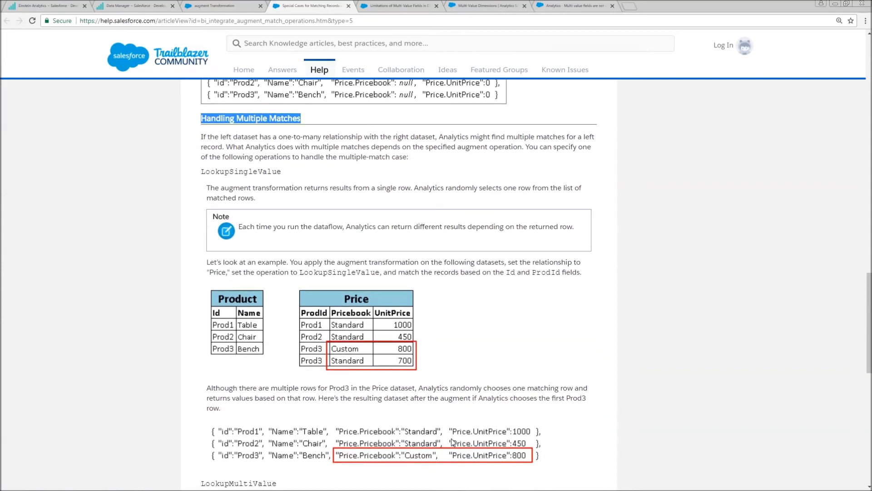
scroll(436, 436, "down", 5)
scroll(448, 414, "down", 2)
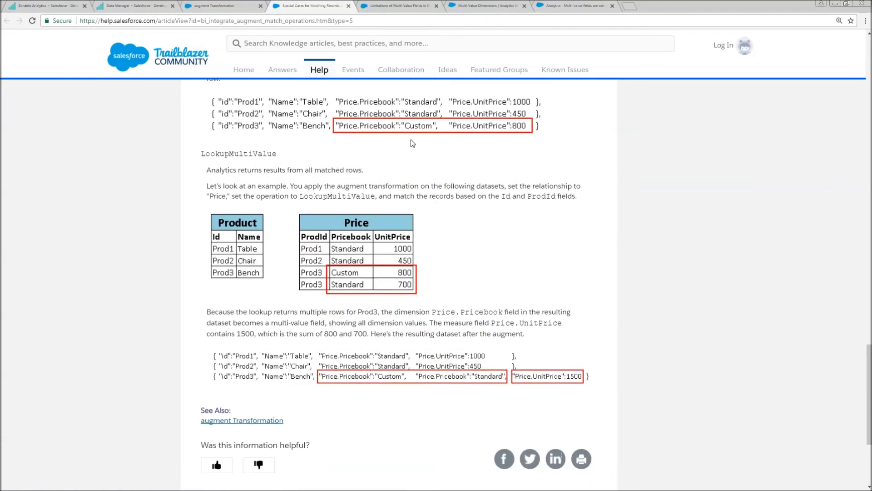
left_click(397, 6)
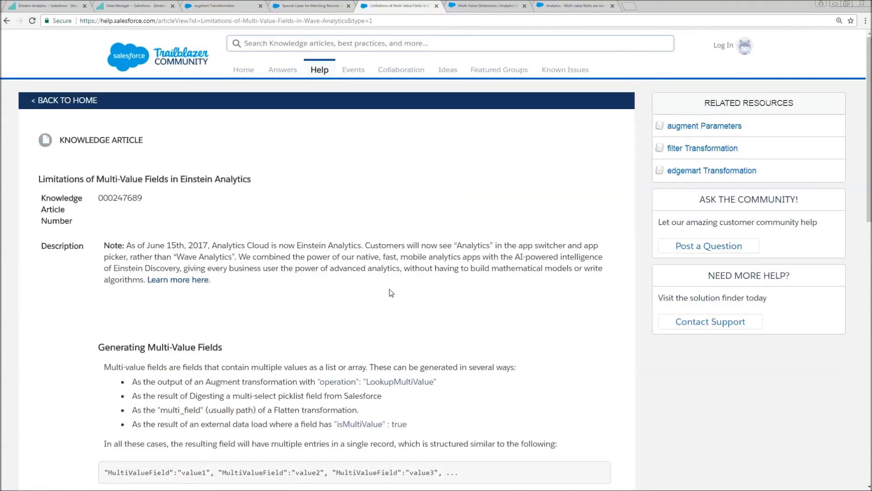
Scroll through the multi-value field limitations and recommendations, then open the SAQL Multi-Value Dimensions page.
scroll(299, 303, "down", 1)
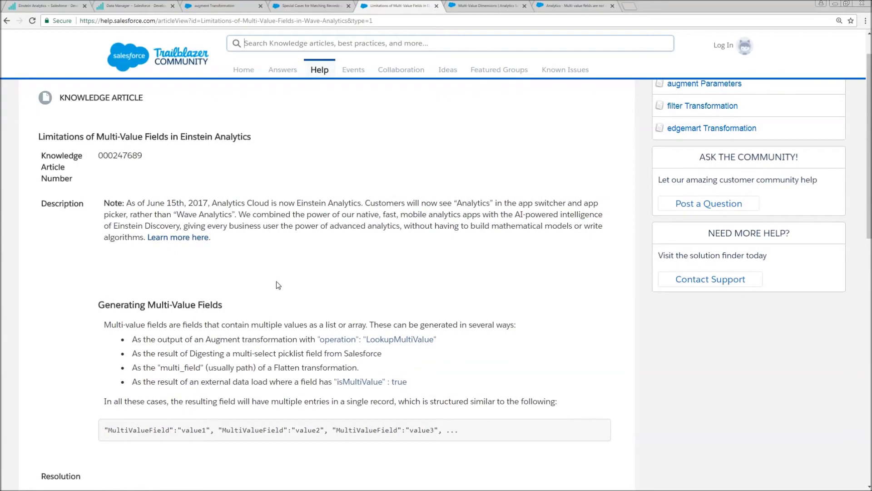
scroll(237, 378, "down", 5)
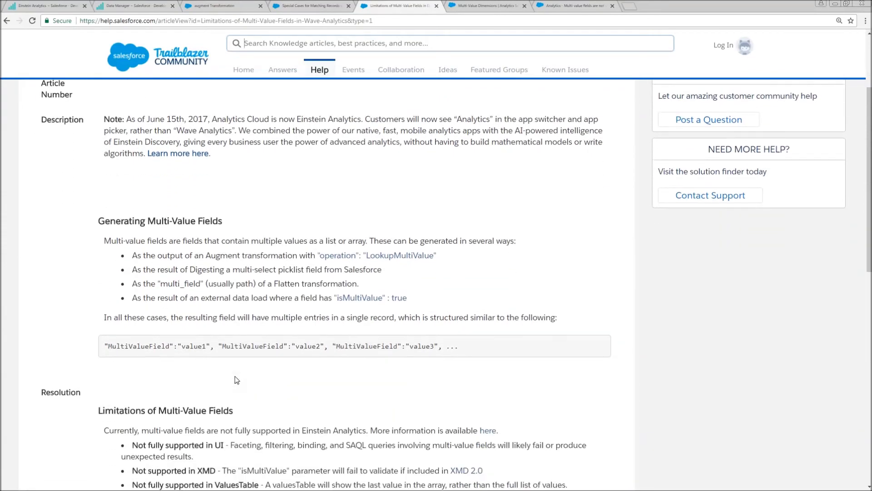
scroll(236, 376, "down", 1)
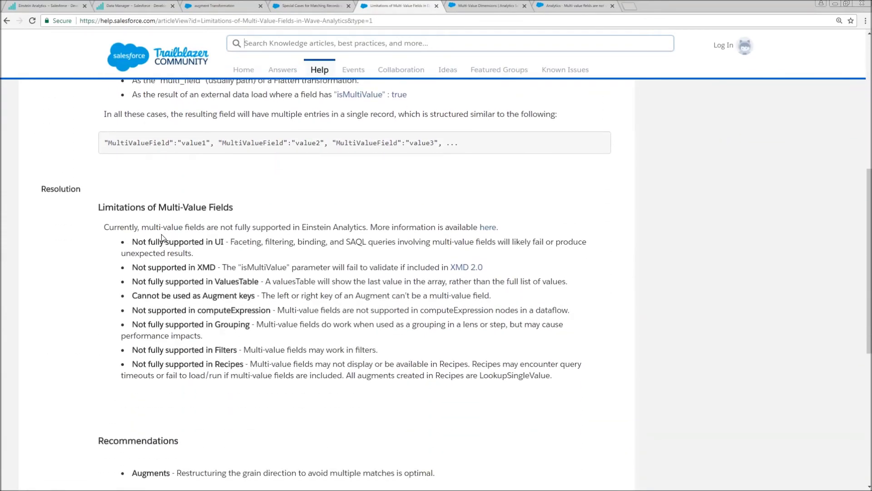
scroll(224, 373, "down", 2)
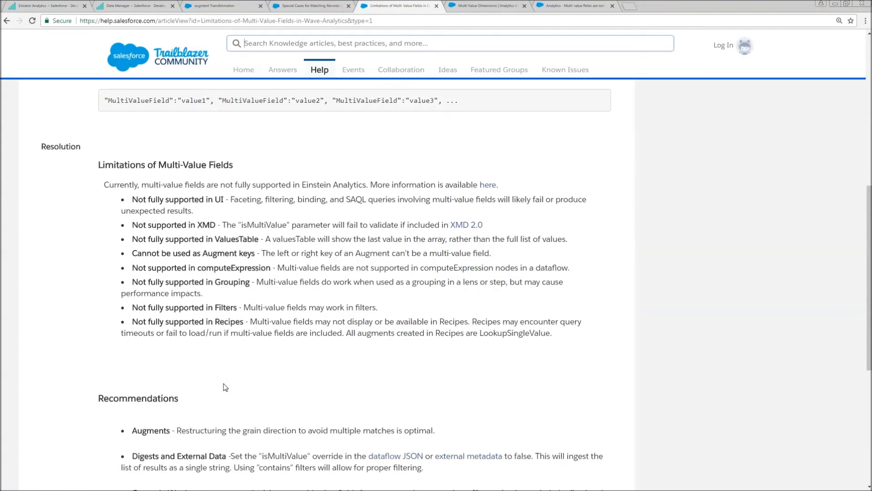
scroll(221, 371, "down", 1)
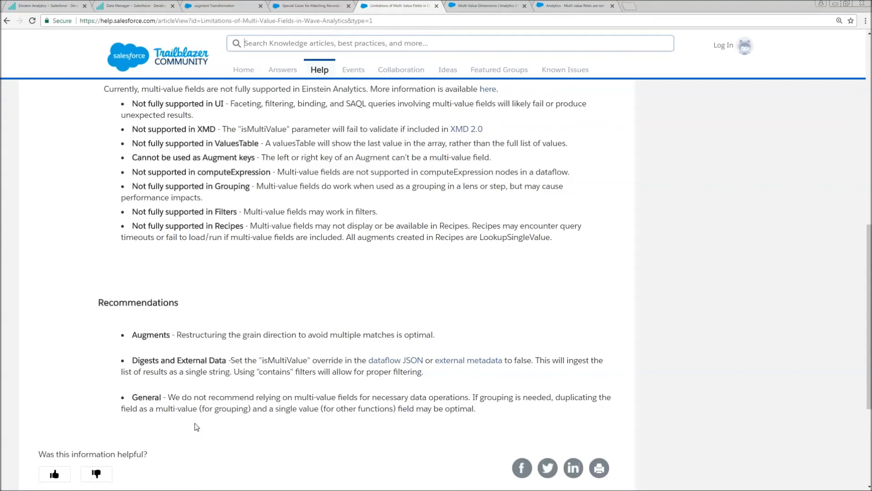
left_click(484, 6)
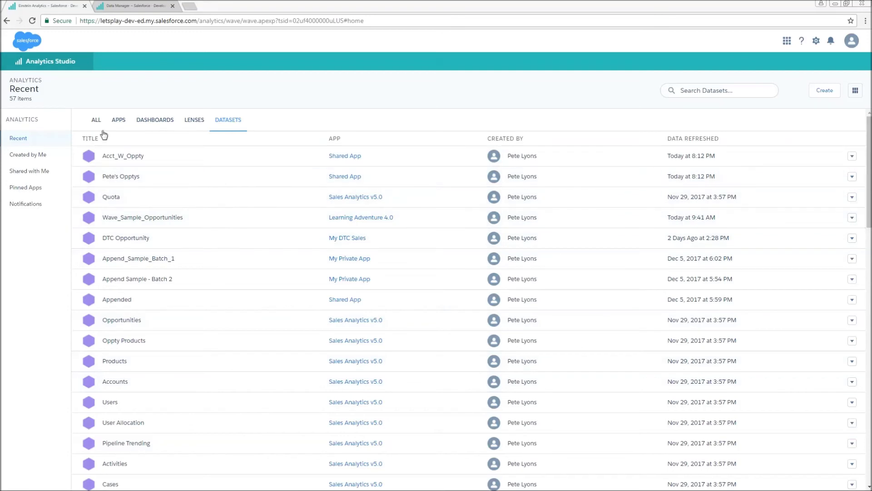
left_click(122, 157)
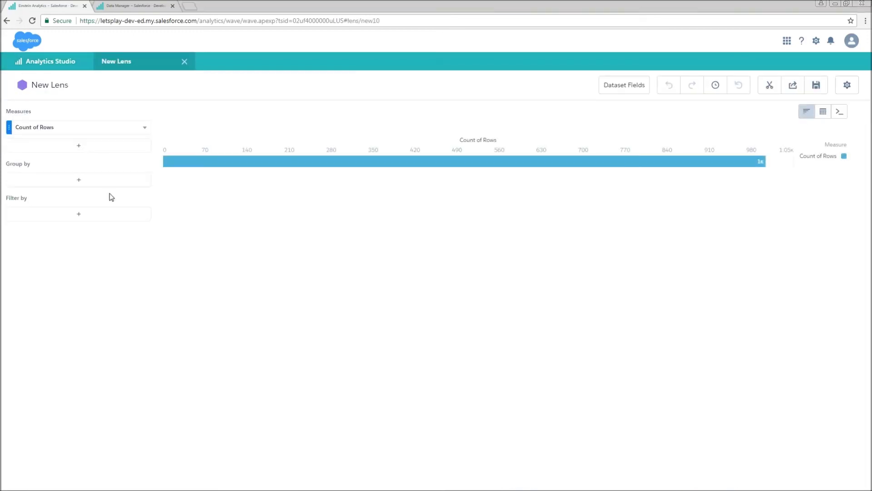
left_click(97, 178)
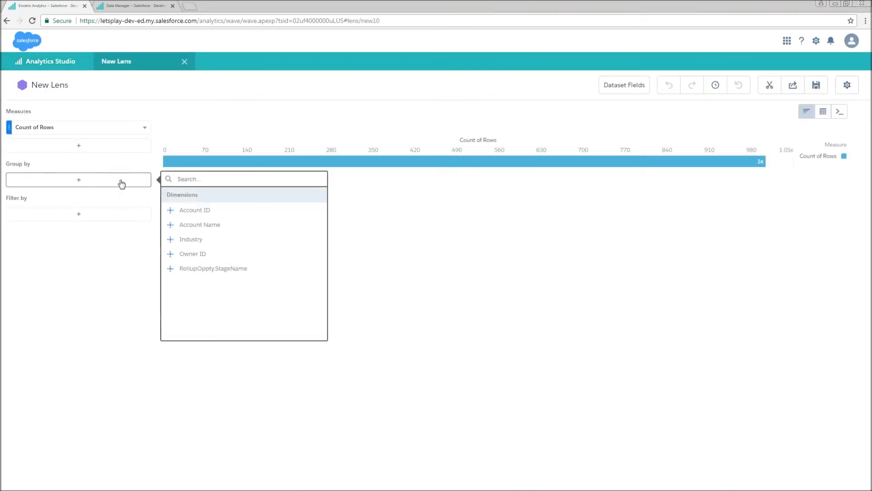
left_click(194, 240)
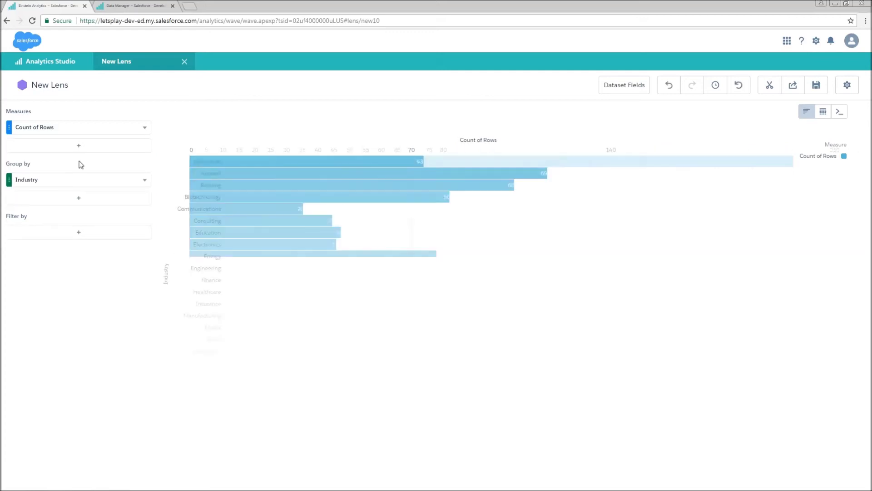
left_click(79, 130)
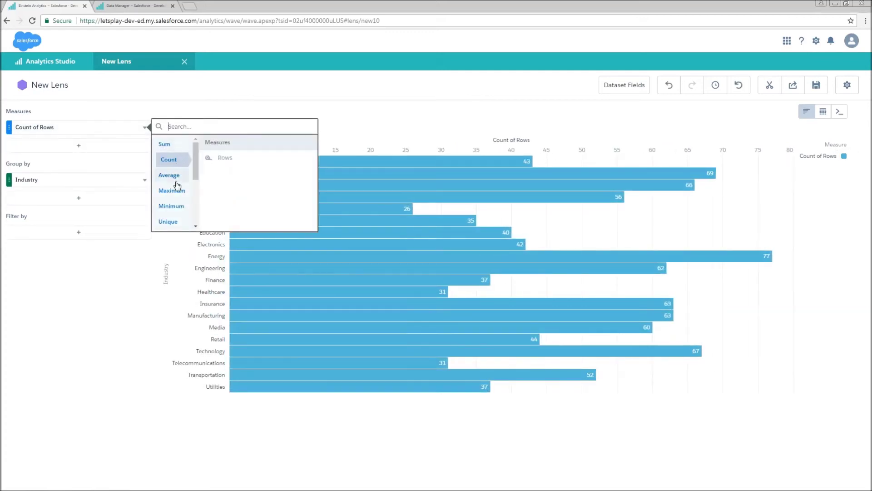
left_click(175, 177)
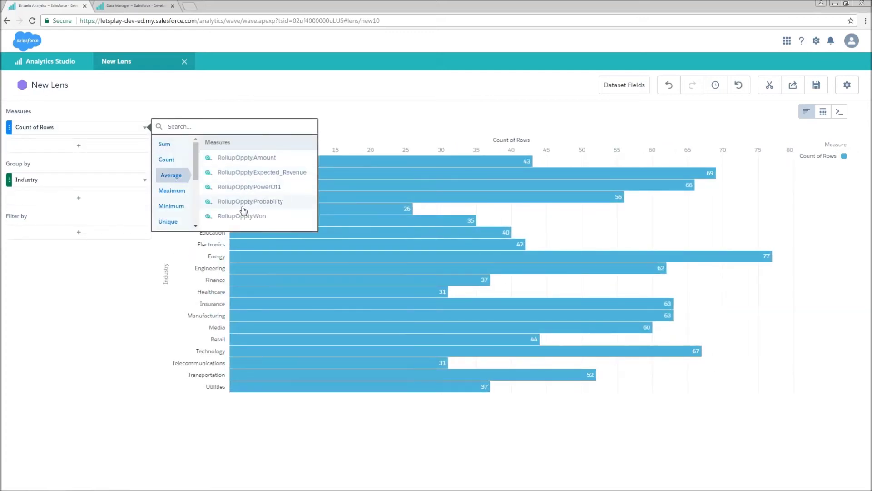
left_click(243, 171)
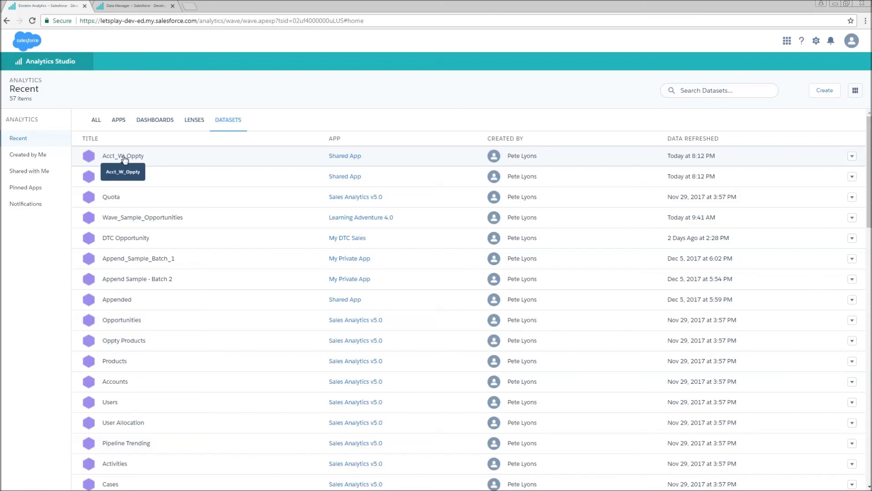
Start a new Acct_W_Oppty lens grouped by Account Name and RollupOppty.StageName.
left_click(124, 157)
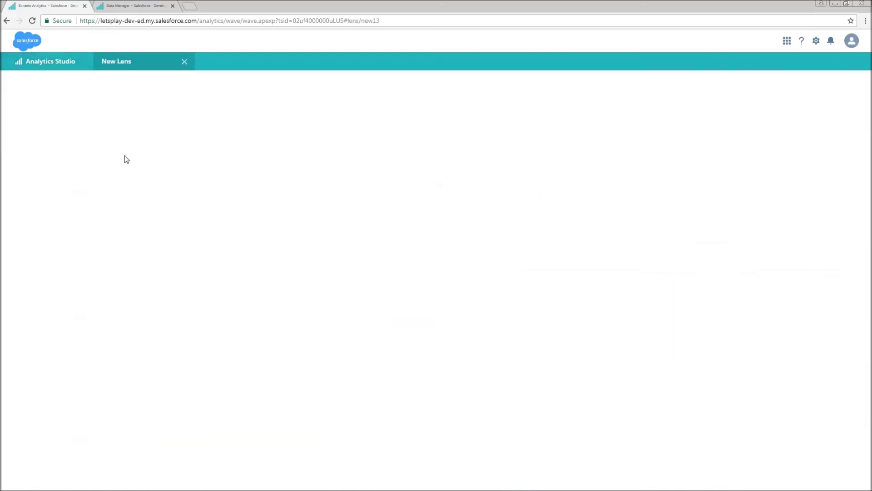
left_click(72, 182)
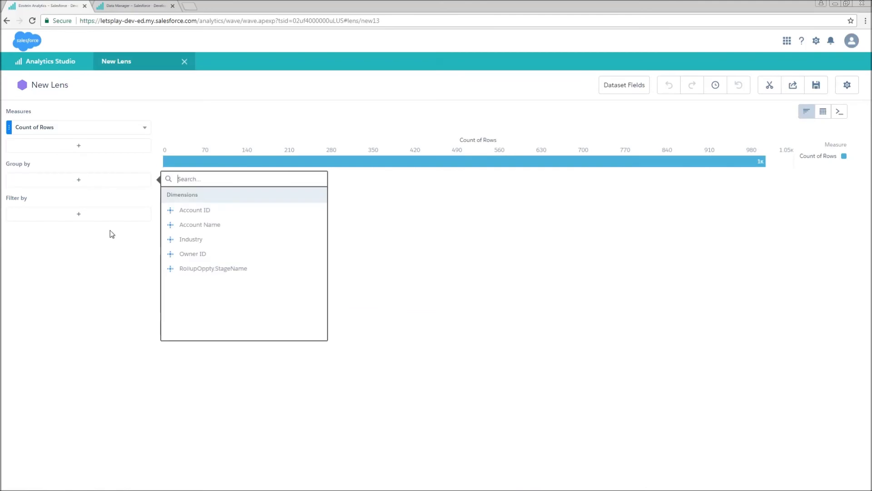
left_click(203, 224)
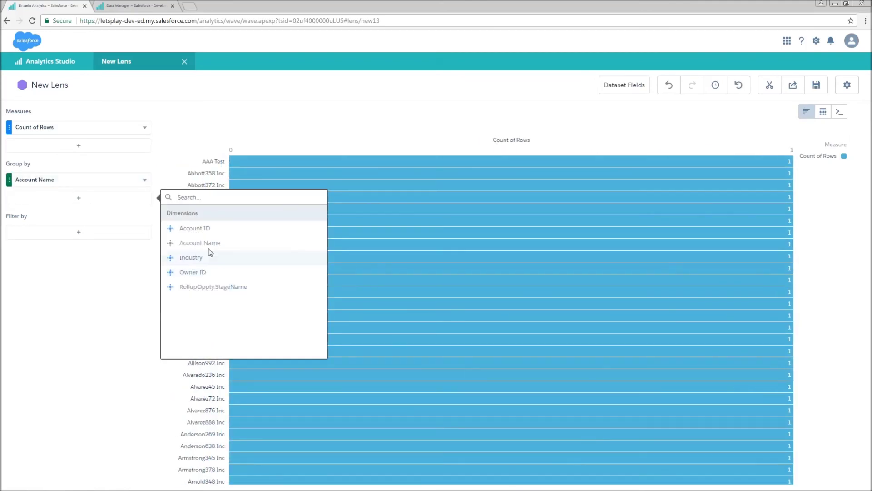
left_click(205, 287)
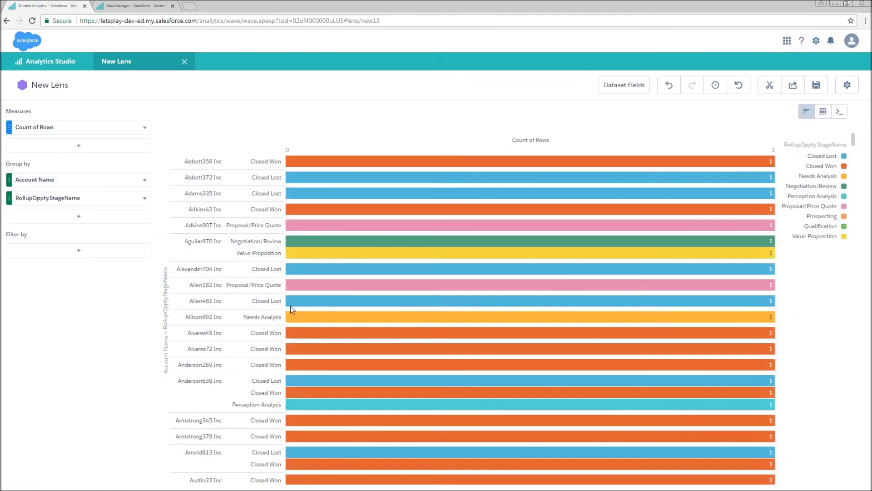
Display the Count of Rows per account as a Stacked Bar chart.
left_click(806, 111)
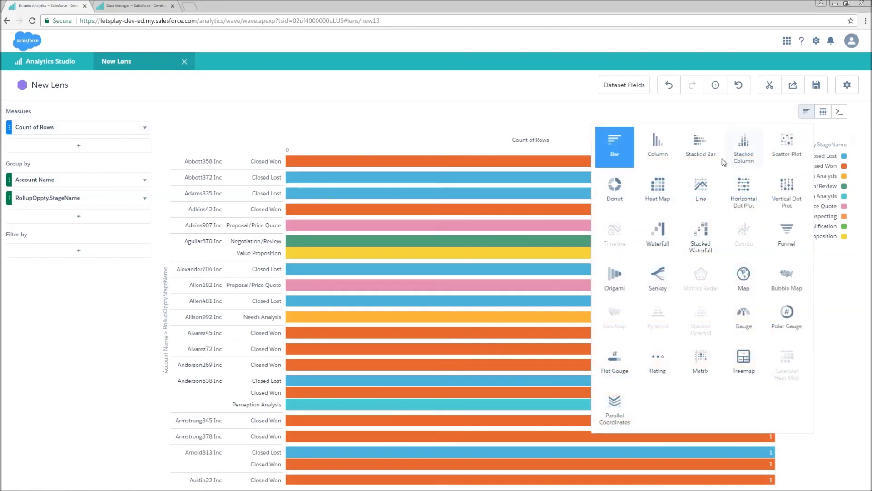
left_click(703, 145)
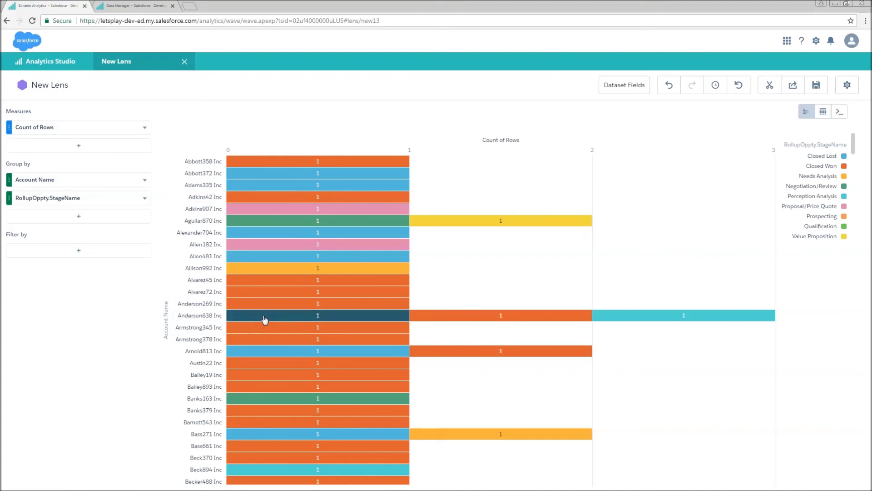
mouse_move(265, 321)
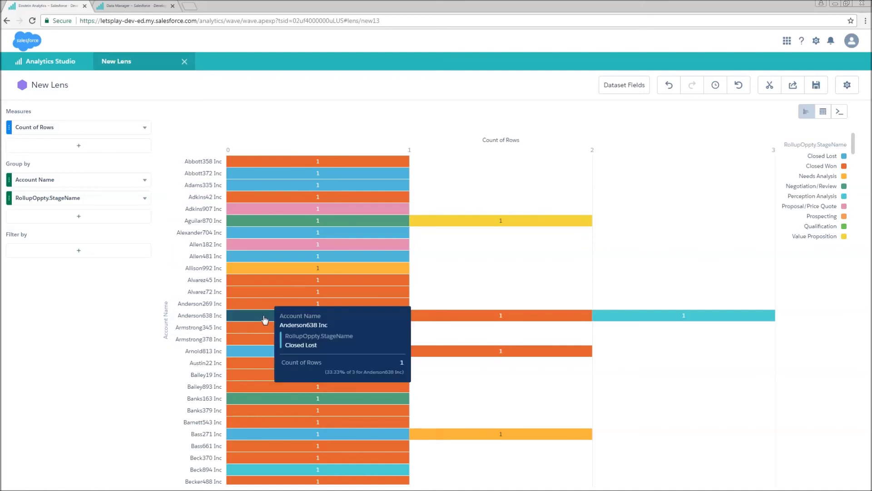
mouse_move(452, 320)
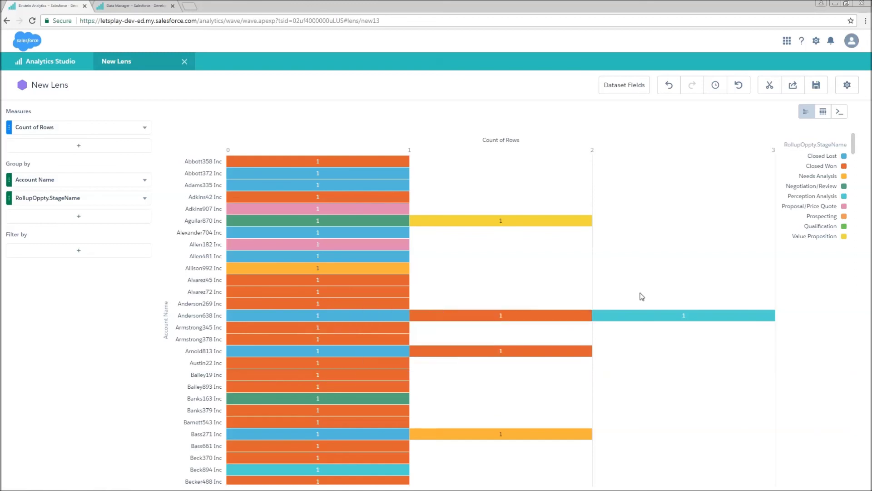
mouse_move(663, 321)
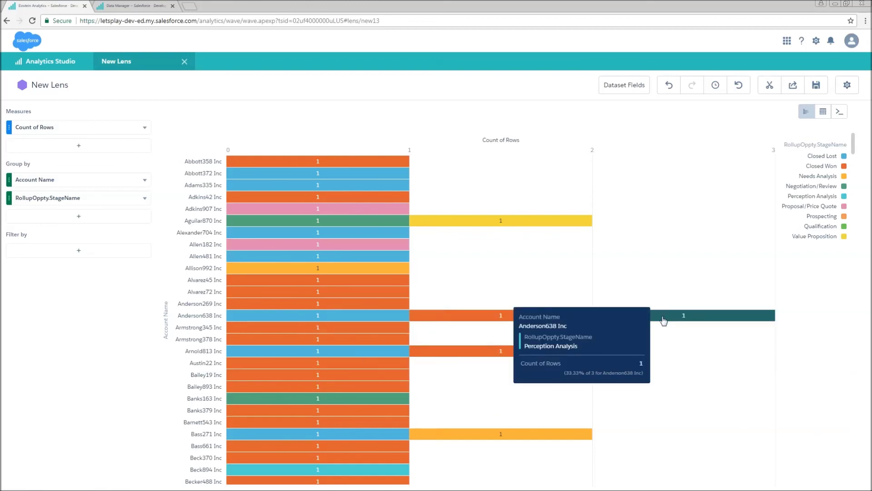